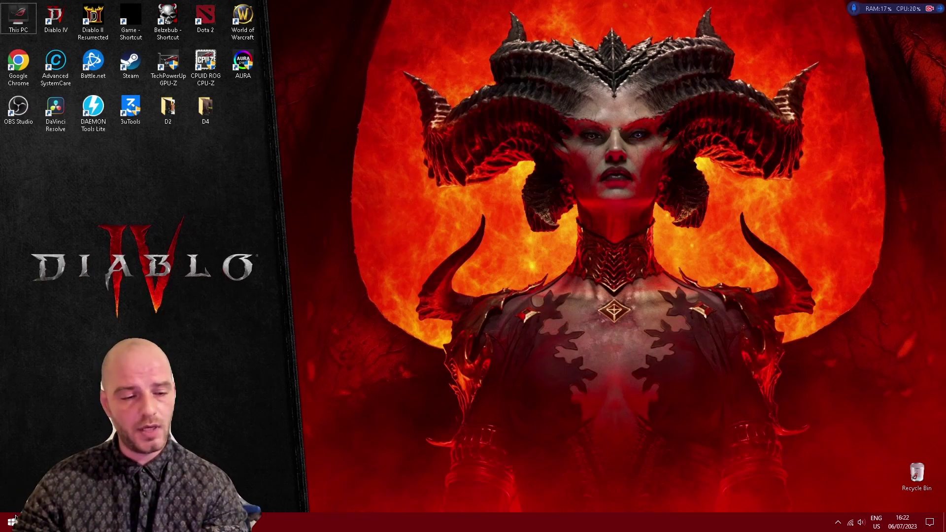
Check for Windows updates on the Windows Update page, and minimize the Settings window
click(9, 530)
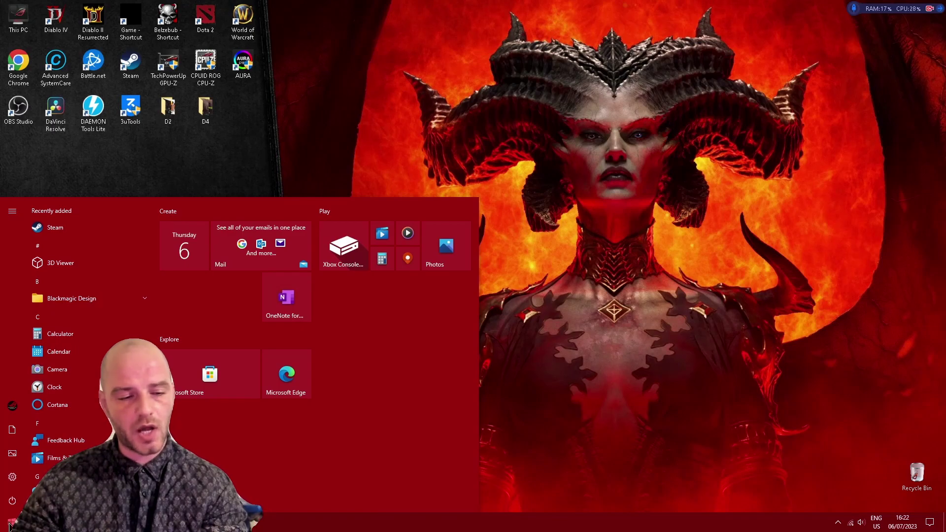
click(17, 485)
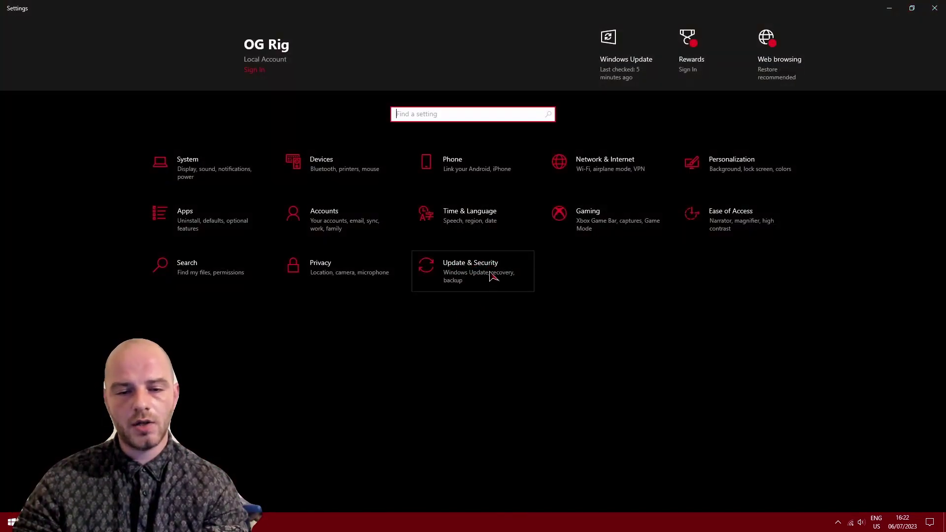
click(493, 276)
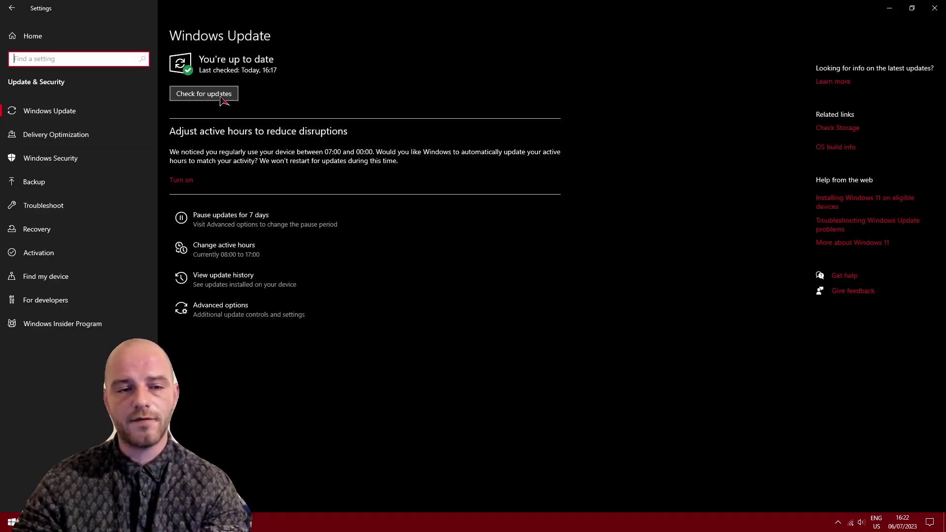
click(228, 101)
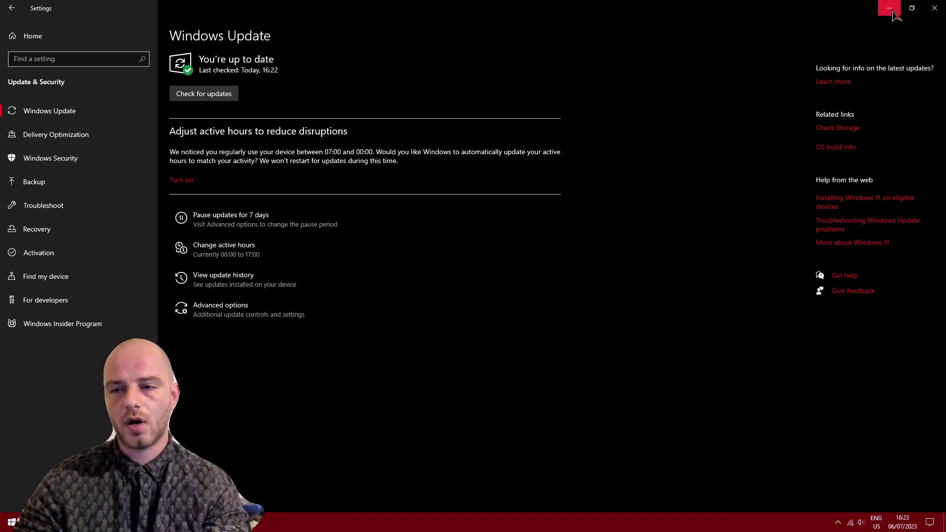
click(894, 13)
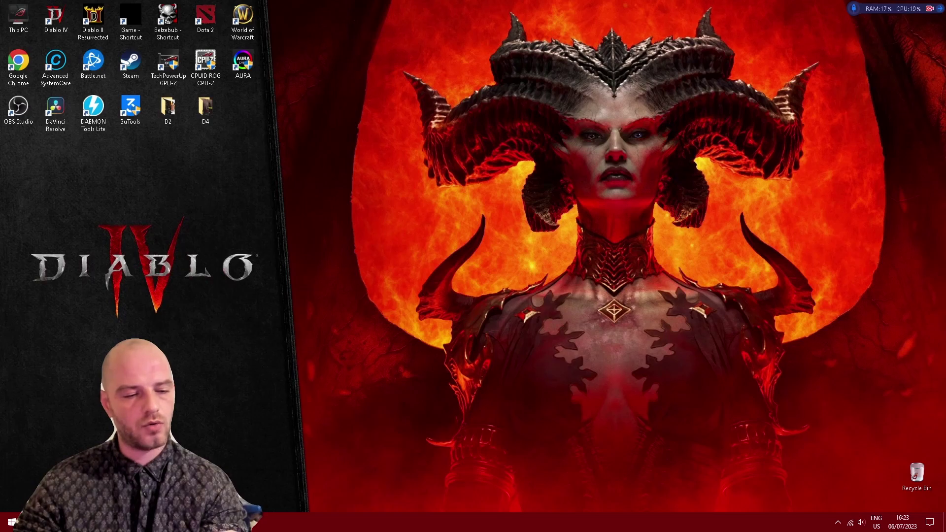
Switch to Google Chrome, search the web for "nvidia driver update" and open the NVIDIA Update result
click(35, 522)
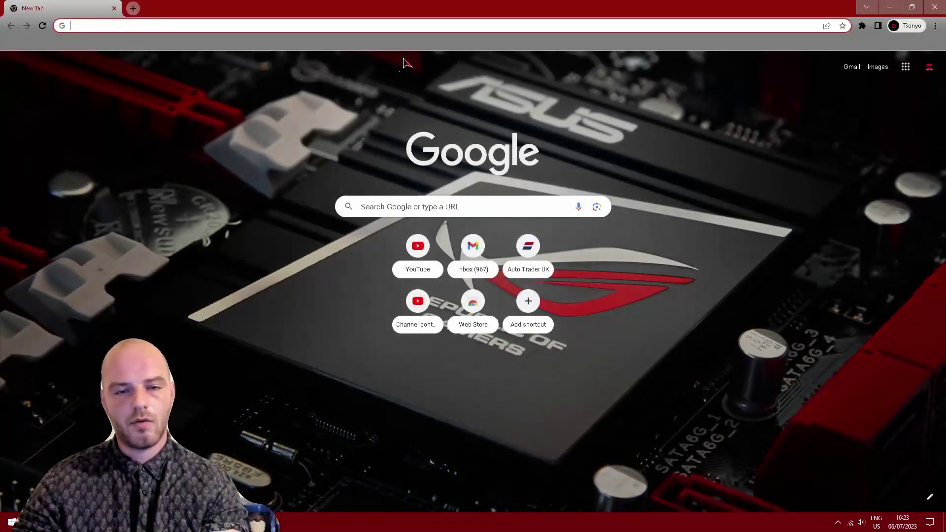
click(405, 24)
click(120, 48)
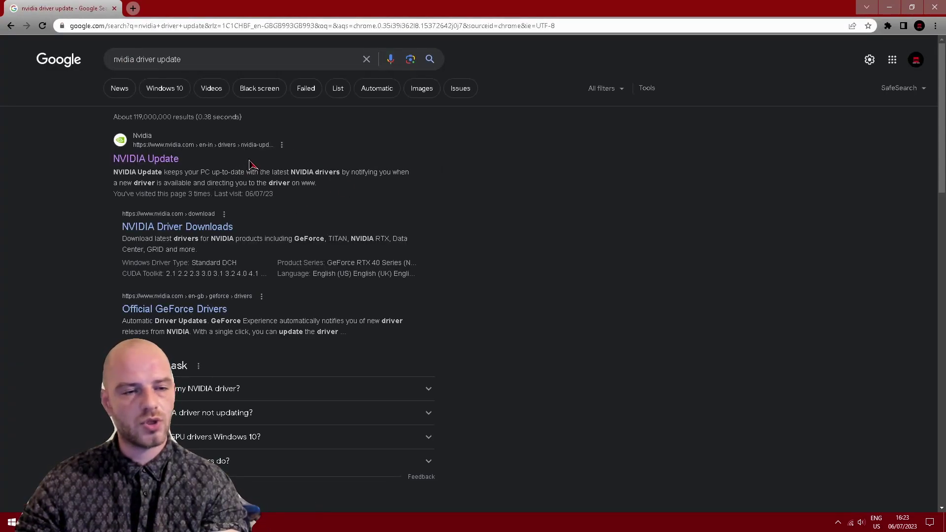
click(154, 166)
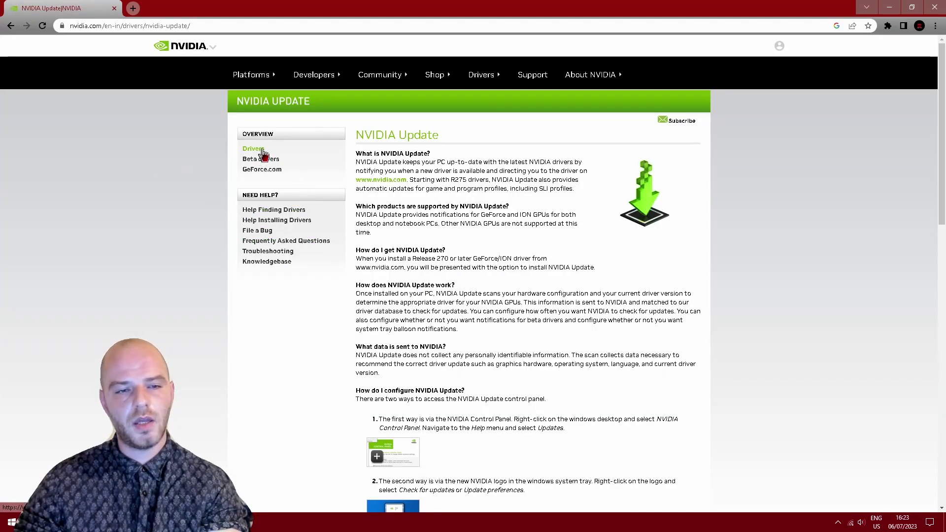
Look up the Game Ready Driver for the GeForce GTX 1070 on Windows 10 64-bit, and close the browser
click(252, 149)
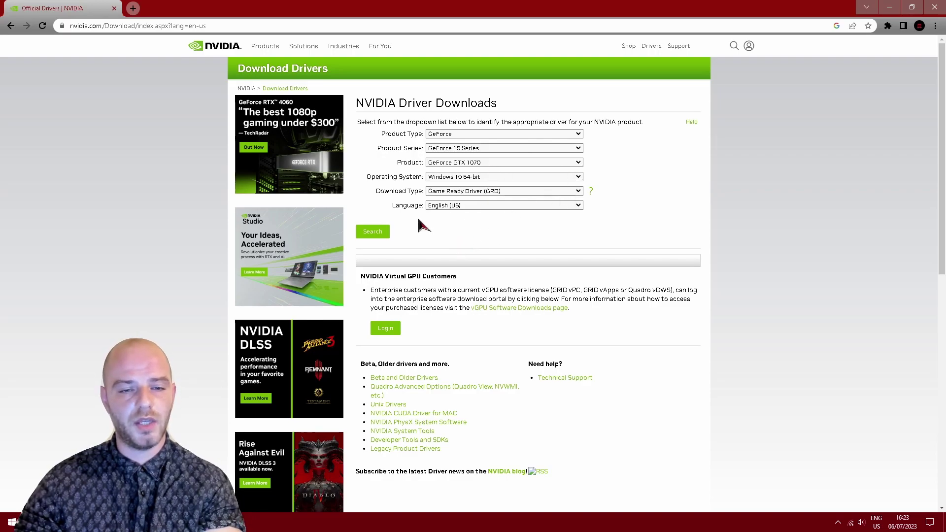
click(373, 233)
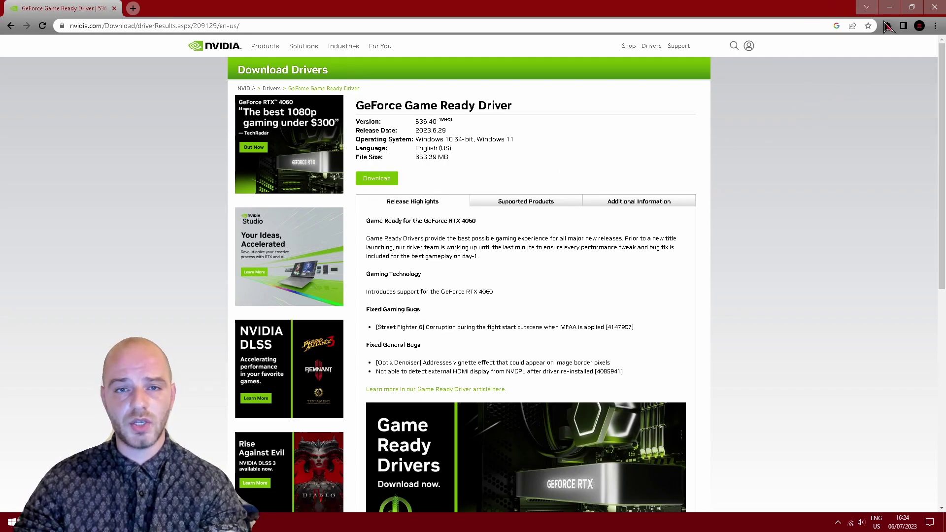
click(935, 7)
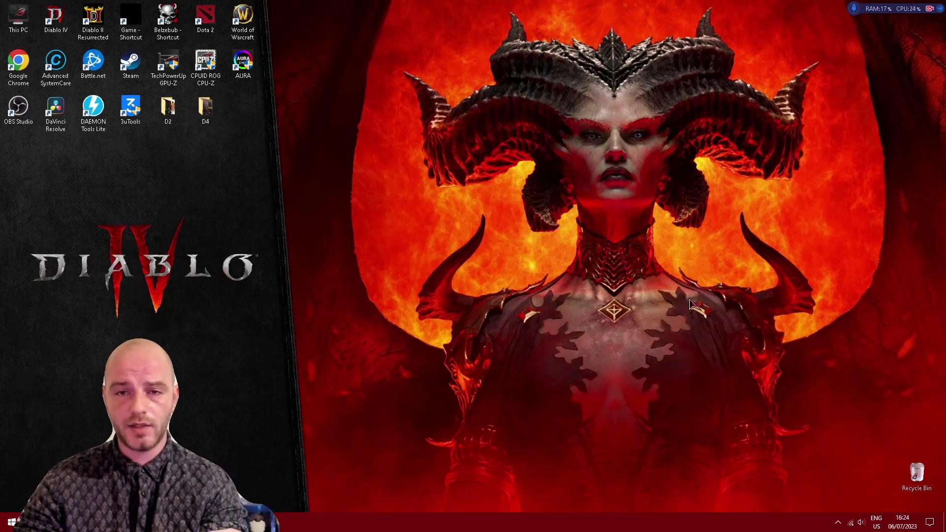
In NVIDIA Control Panel, set the image settings preference to emphasize Performance, and close the window
click(838, 523)
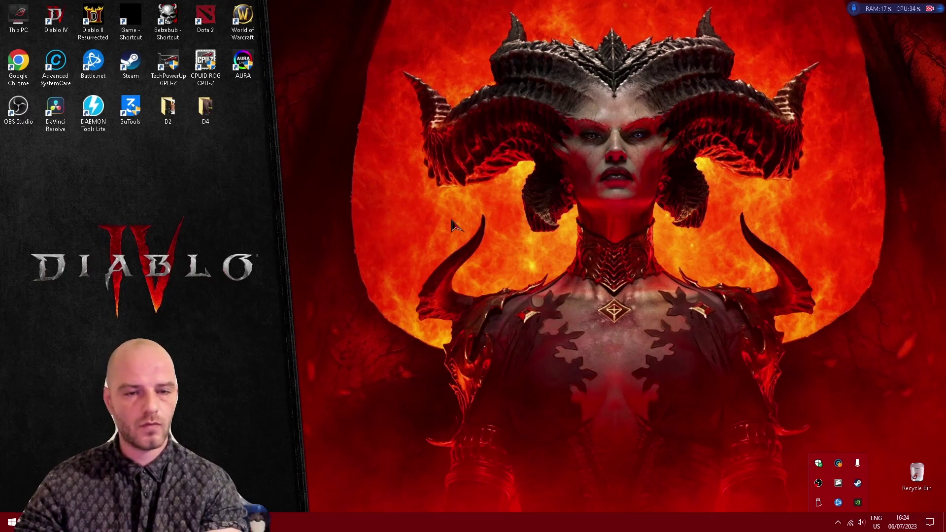
click(471, 231)
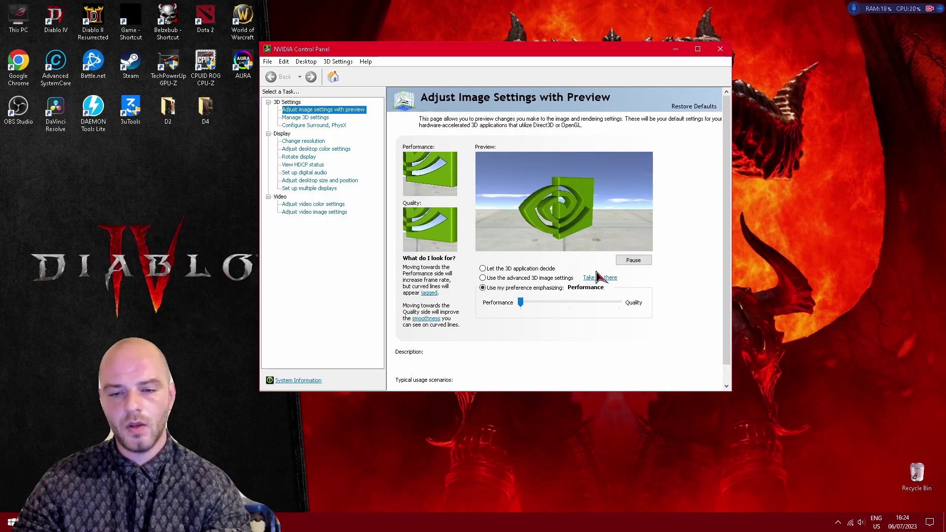
click(571, 303)
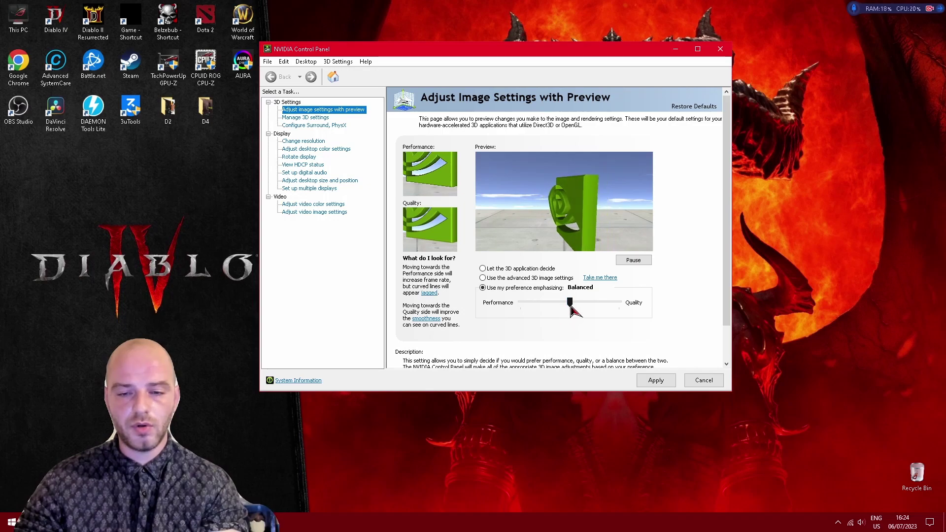
drag(566, 304, 523, 304)
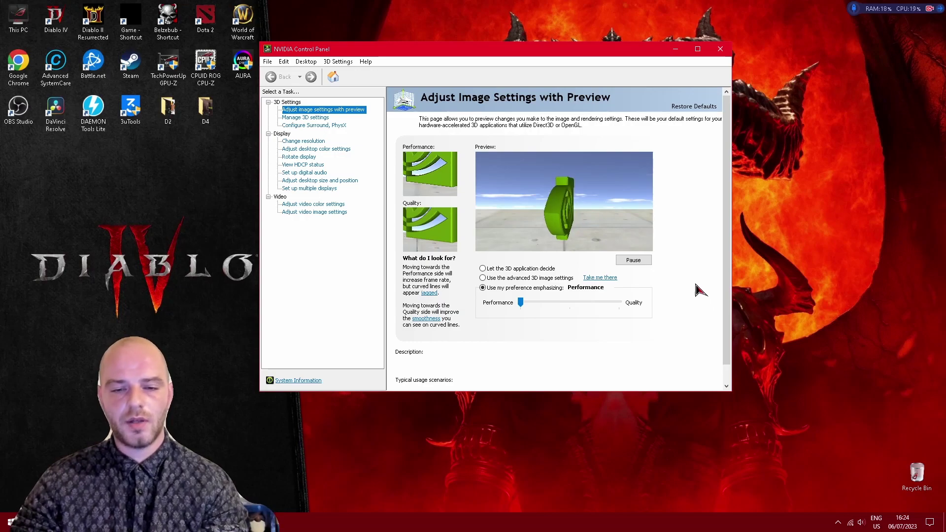
click(720, 49)
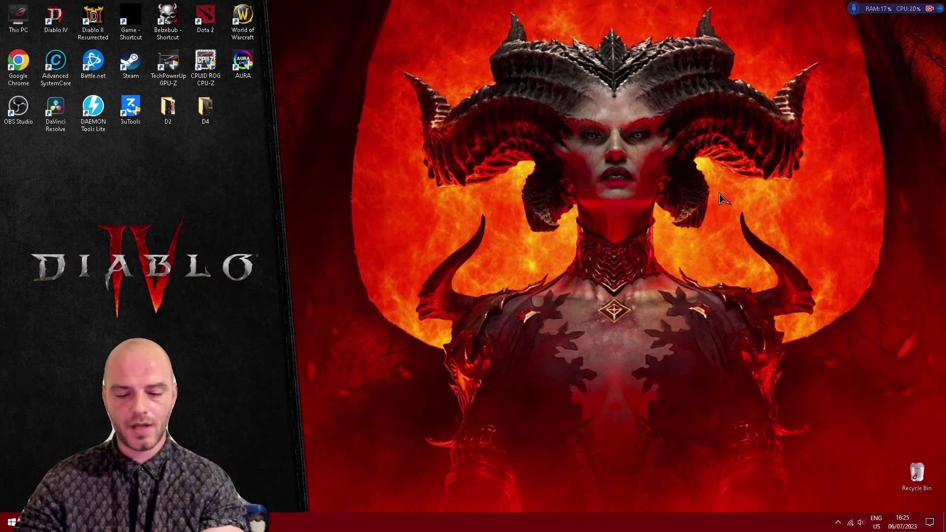
Adjust Windows visual effects for best performance with only "Show thumbnails instead of icons" enabled, apply the change and close the system settings
right_click(22, 31)
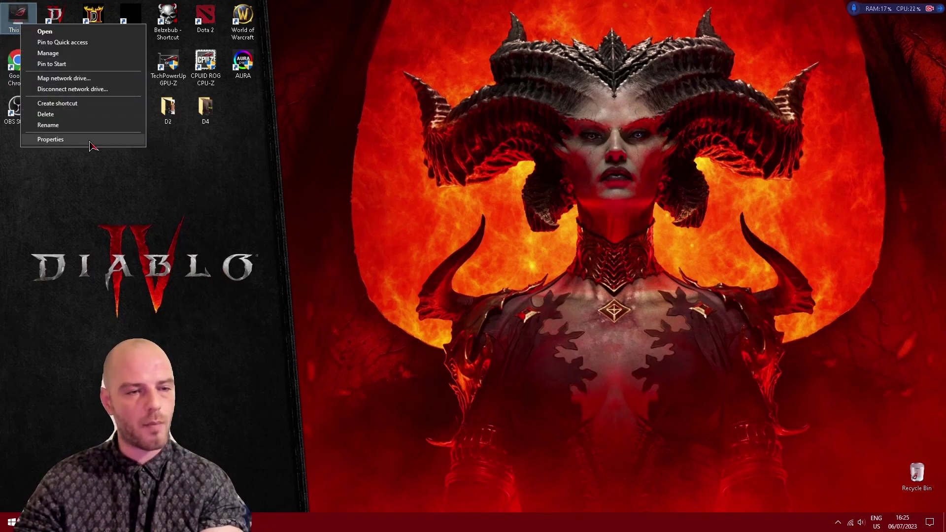
click(50, 139)
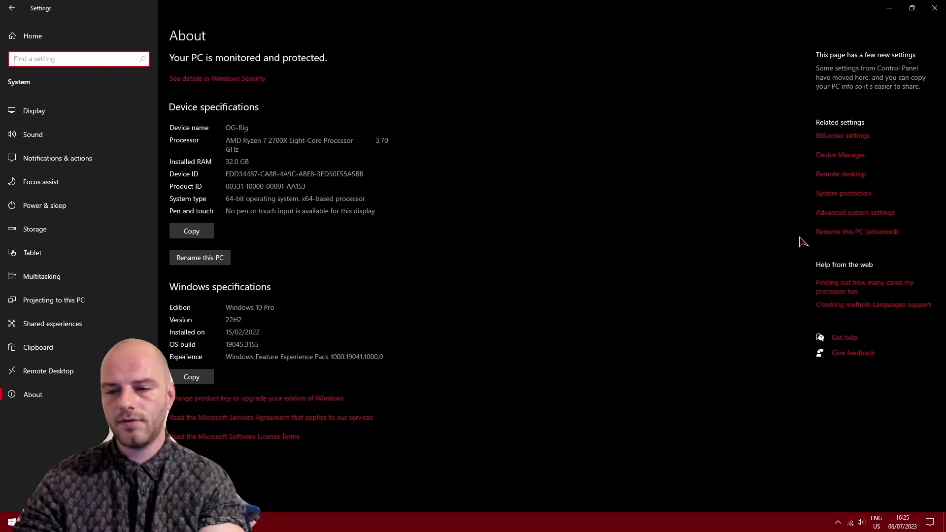
click(860, 217)
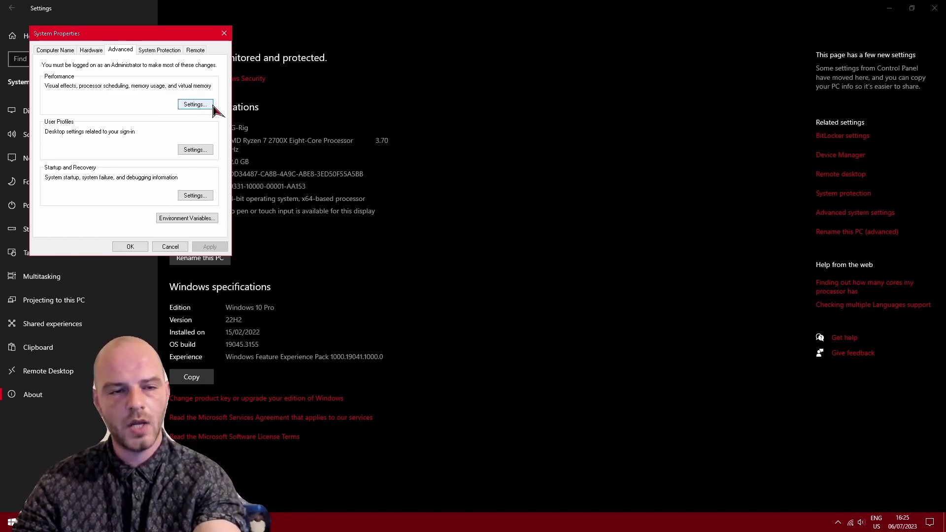
click(197, 114)
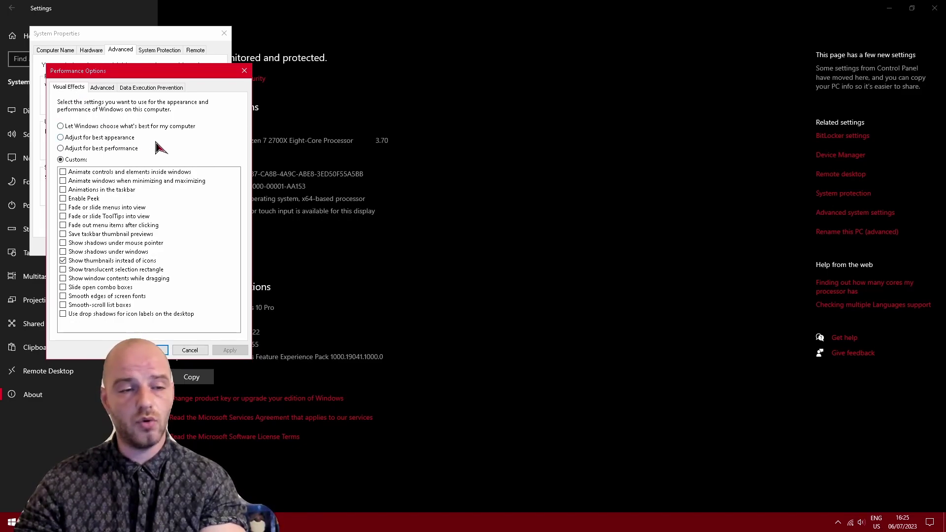
click(95, 150)
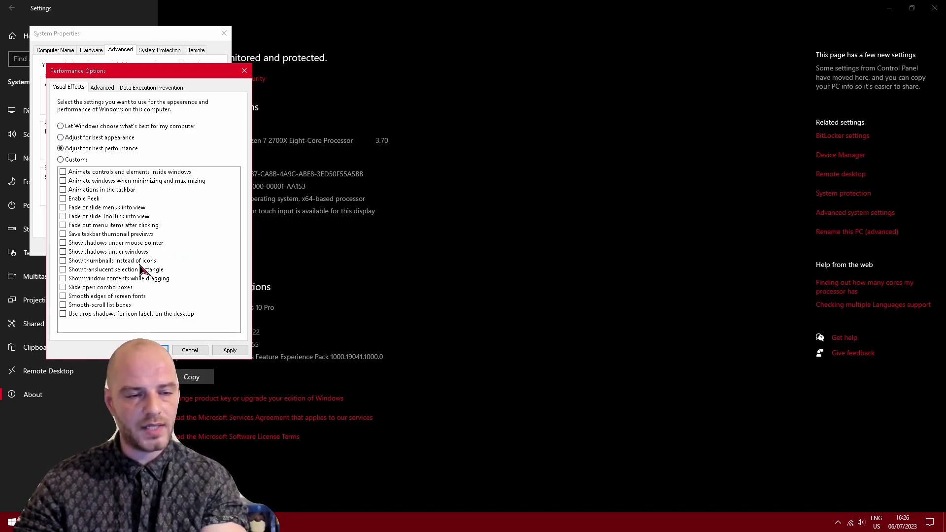
click(63, 260)
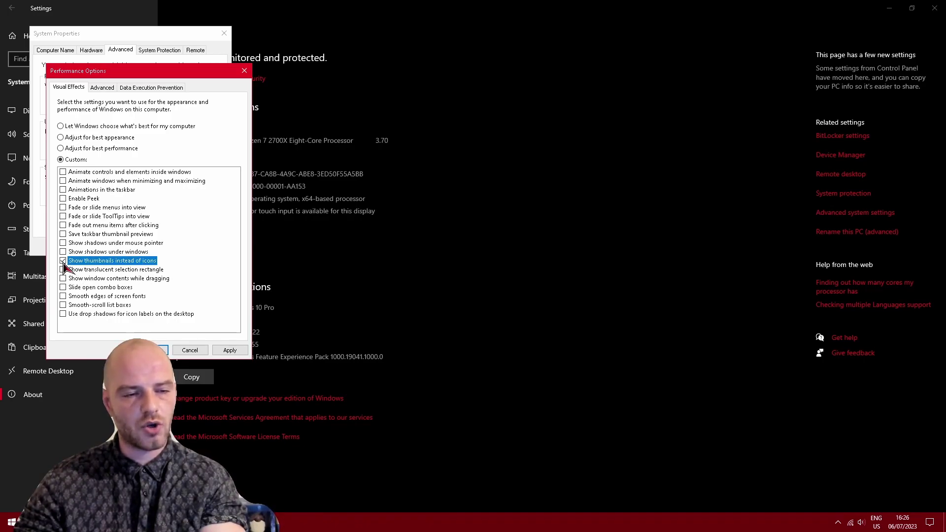
click(230, 350)
click(150, 350)
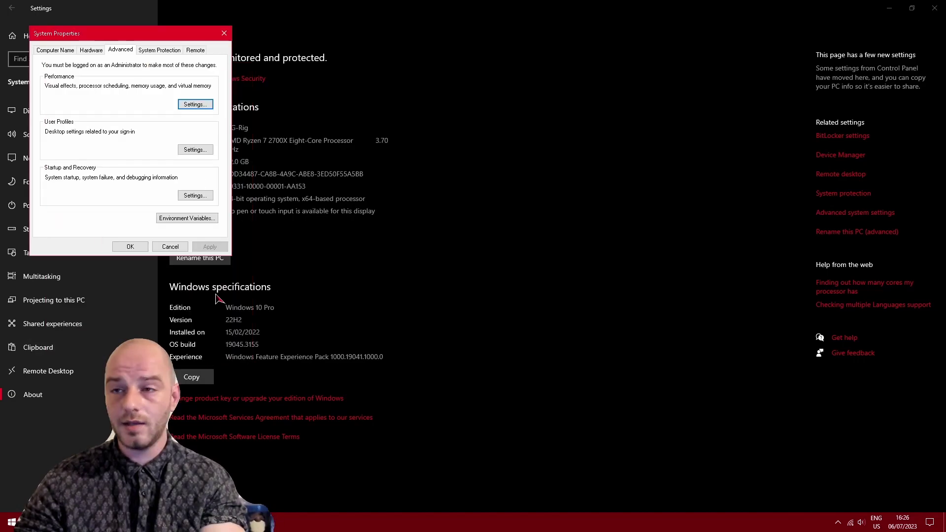
click(142, 246)
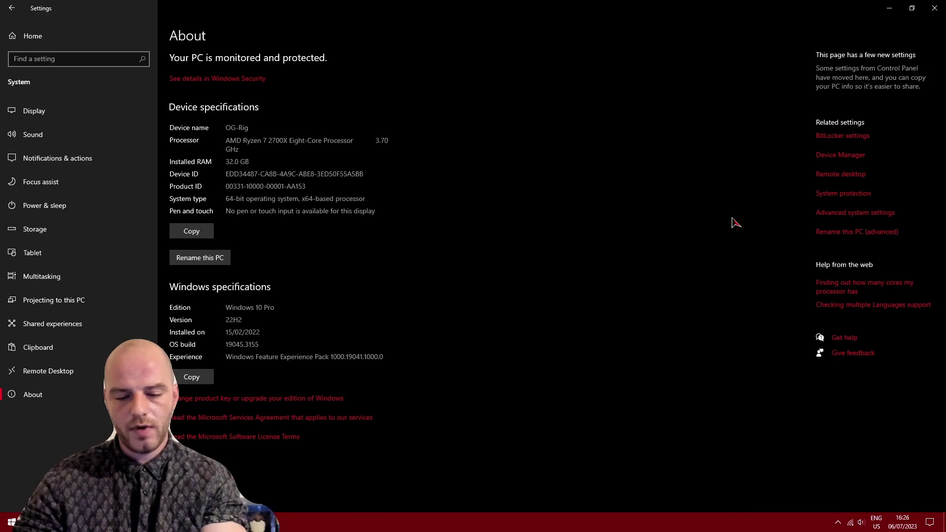
click(934, 8)
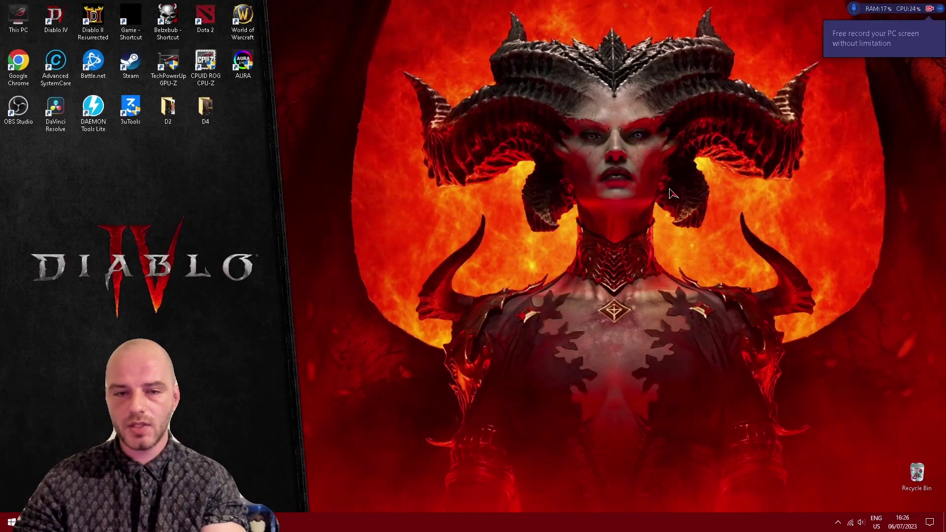
Select the High performance power plan in the additional power settings, and close the power and Settings windows
click(5, 529)
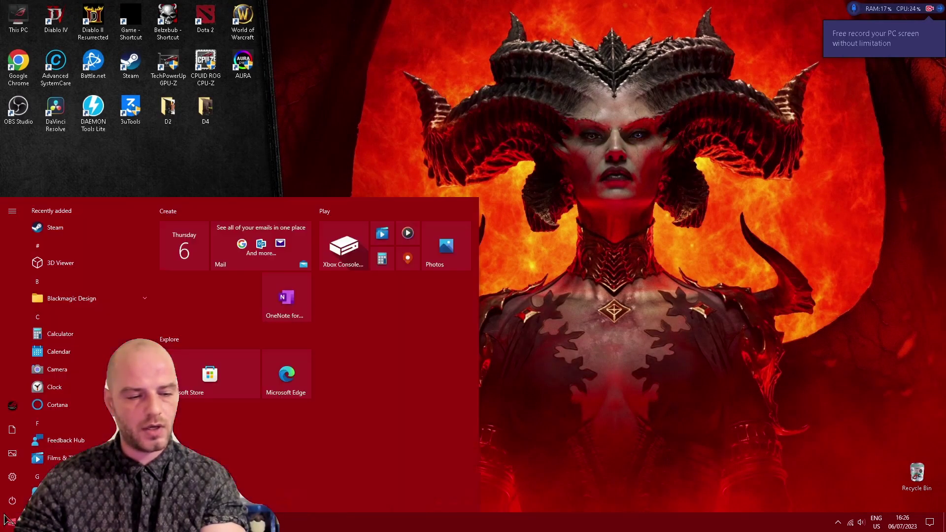
click(15, 484)
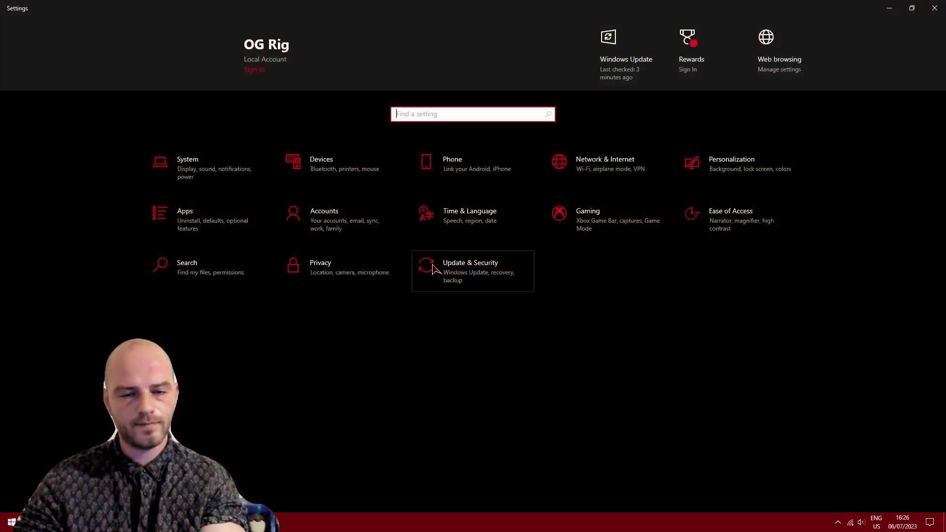
click(235, 173)
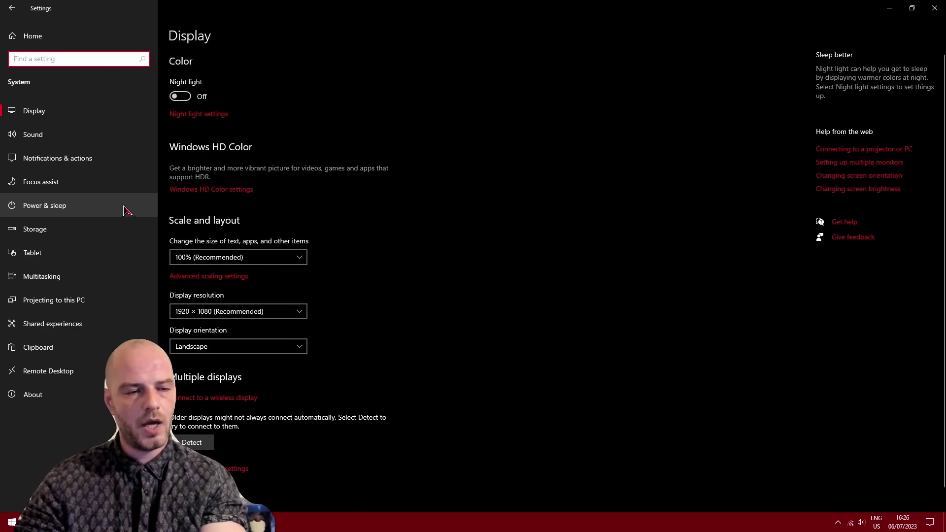
click(85, 215)
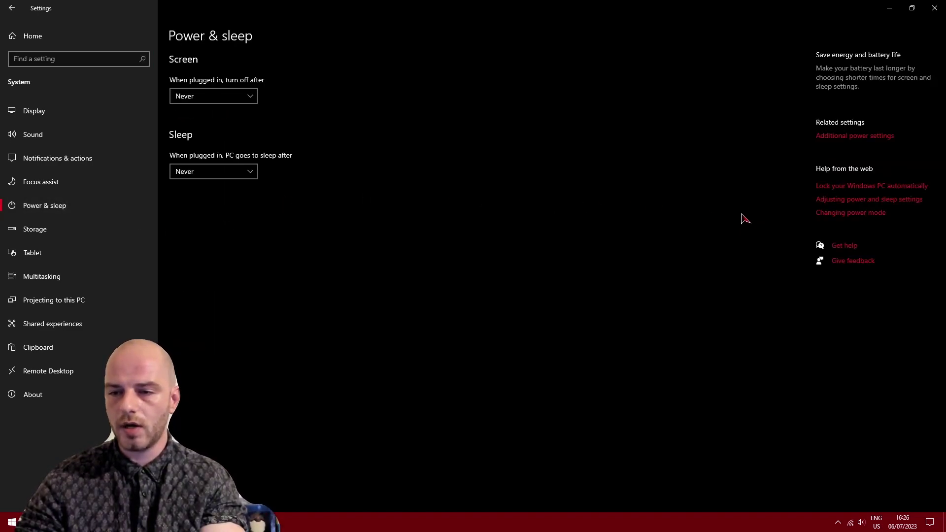
click(844, 143)
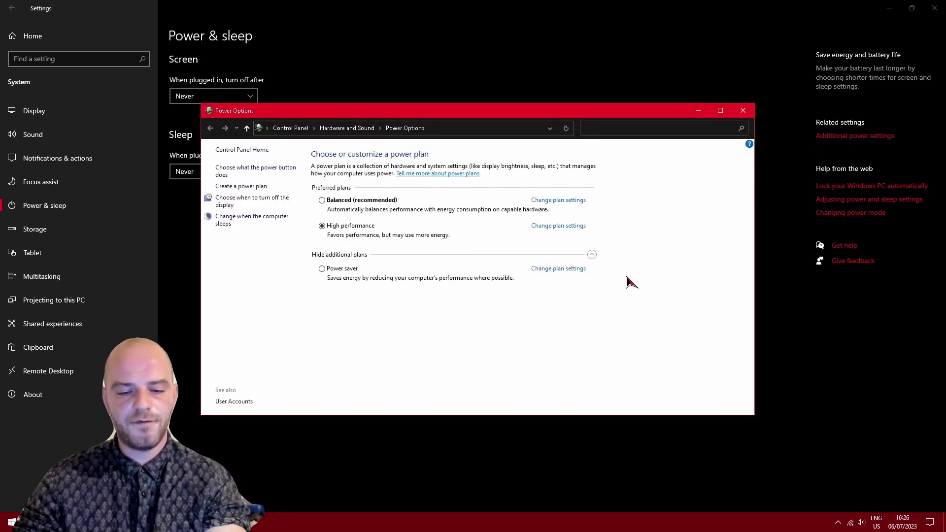
click(323, 203)
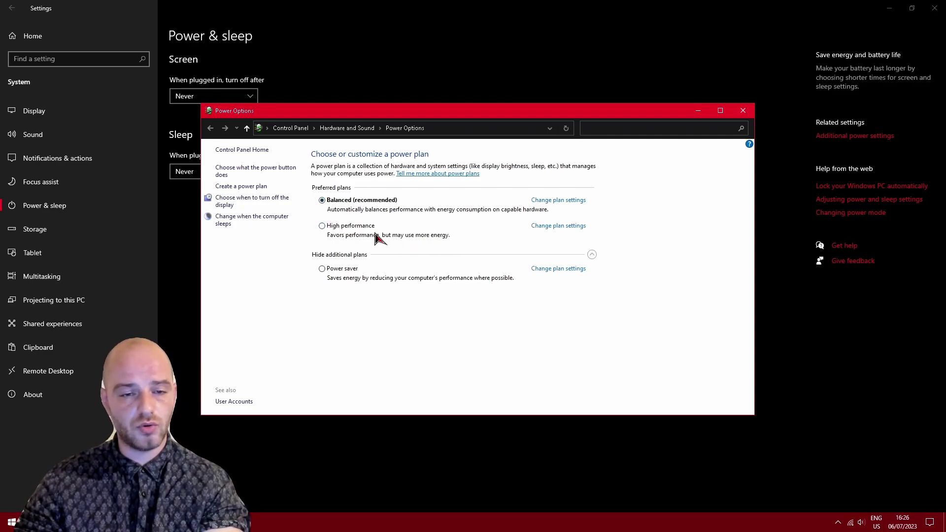
click(322, 226)
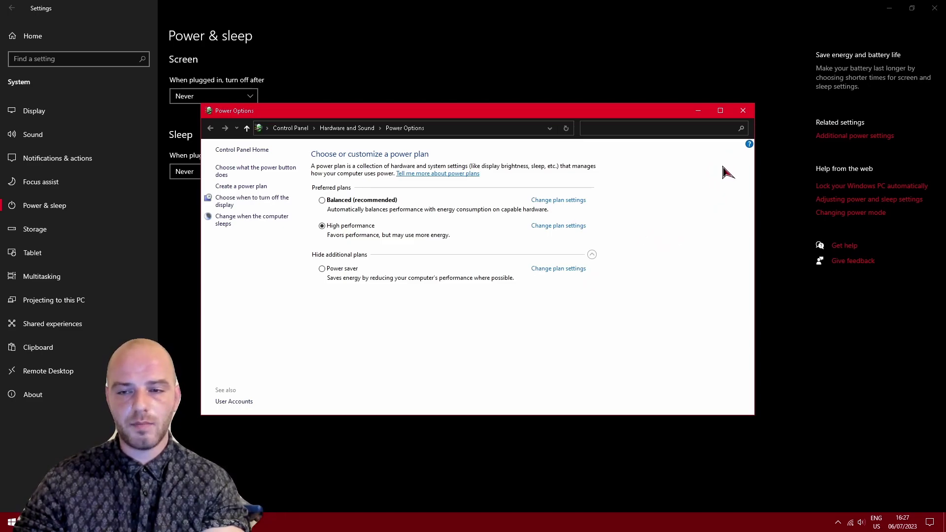
click(744, 113)
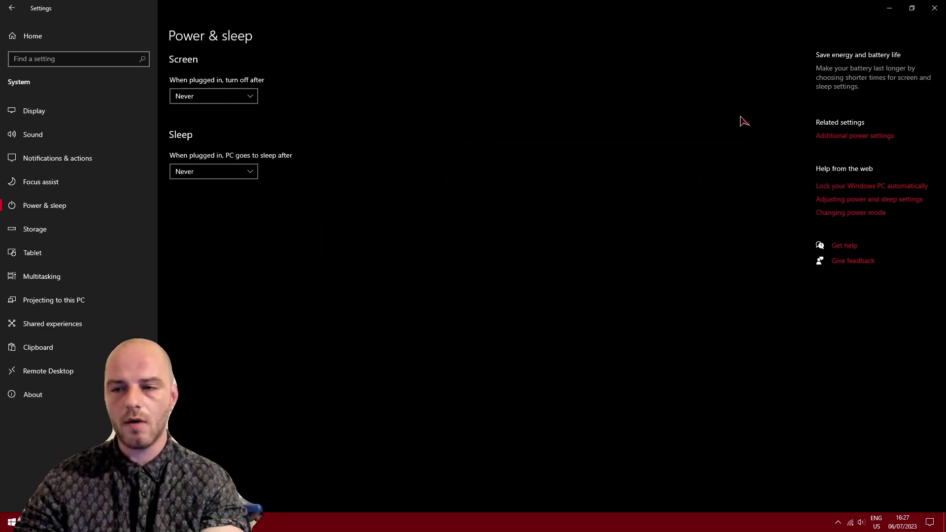
click(935, 10)
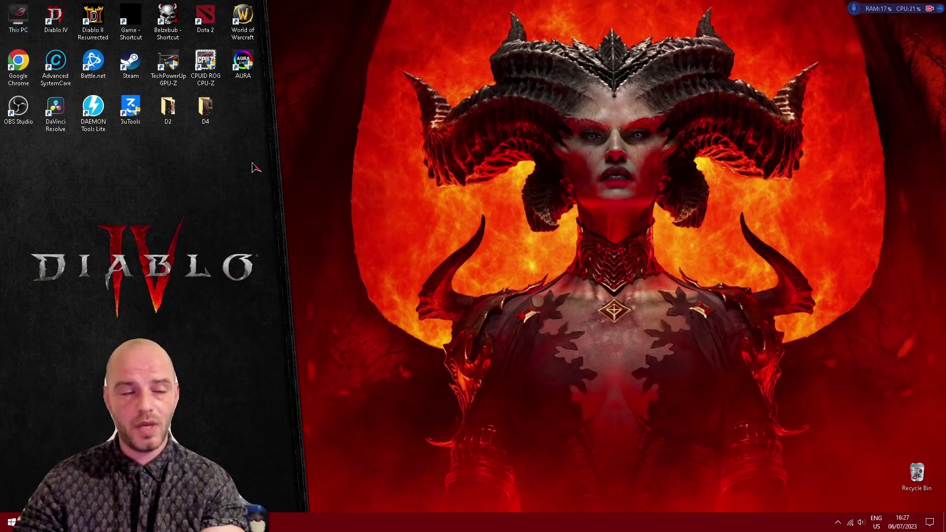
Check the free space on the drives in This PC, and minimize the window
double_click(24, 22)
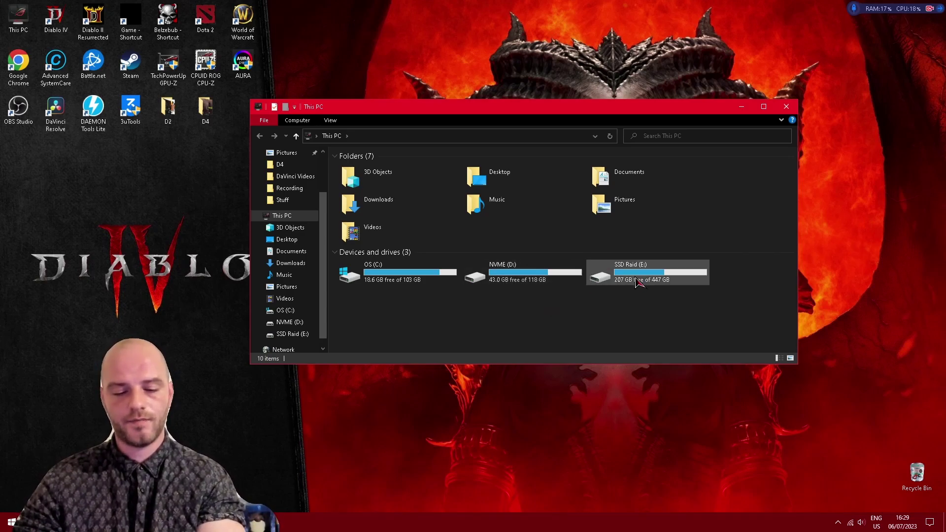
click(741, 108)
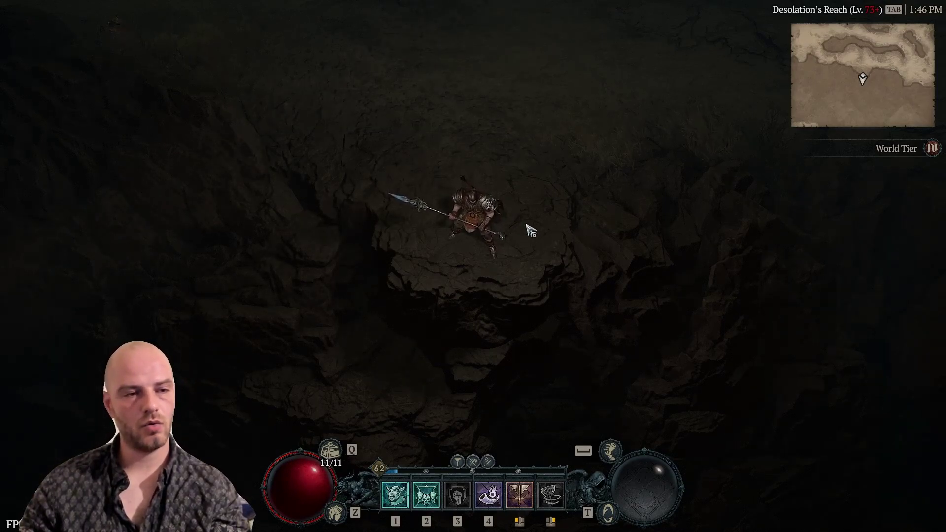
In Diablo IV, open the graphics options and choose the High quality preset
key(Escape)
click(205, 302)
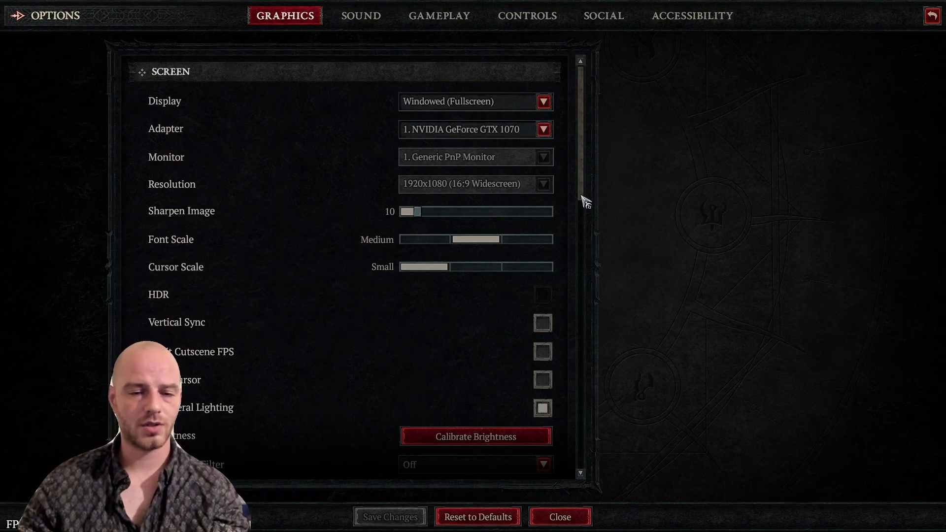
drag(582, 196, 582, 205)
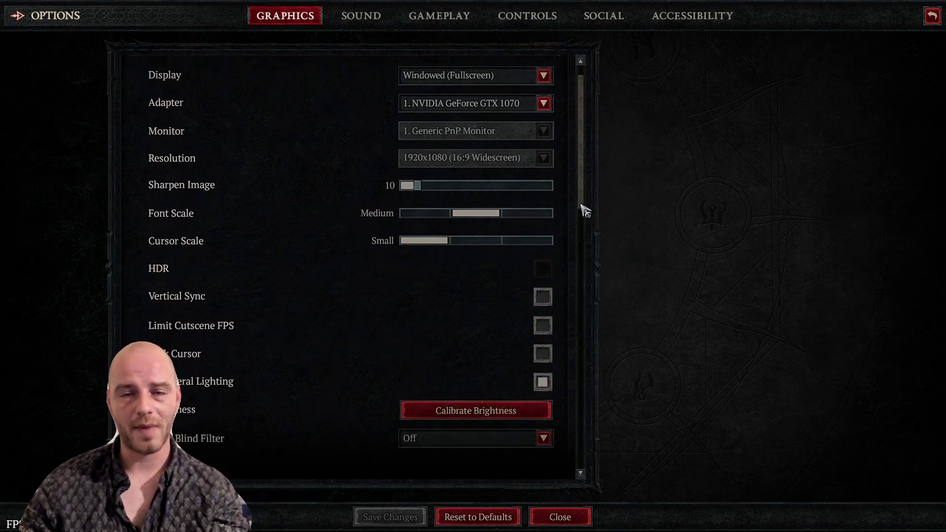
drag(582, 205, 597, 365)
mouse_move(140, 255)
mouse_move(210, 224)
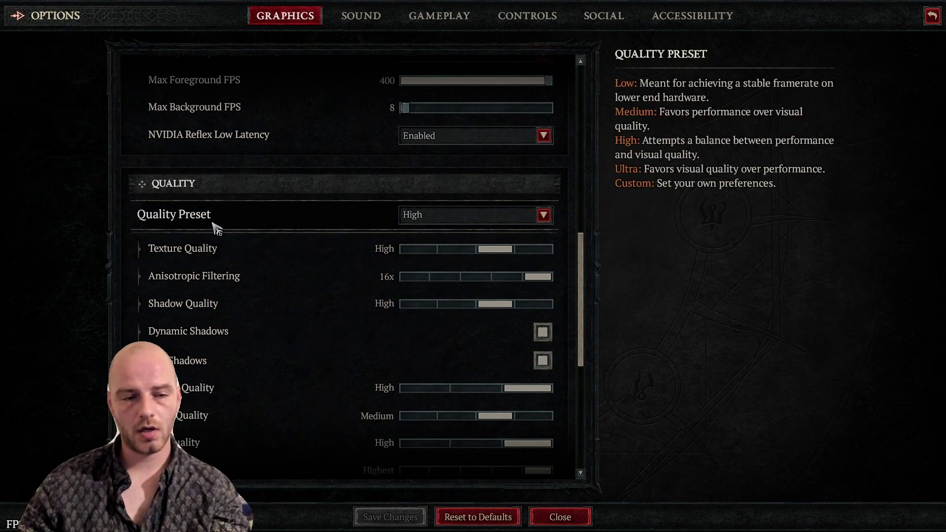
click(551, 223)
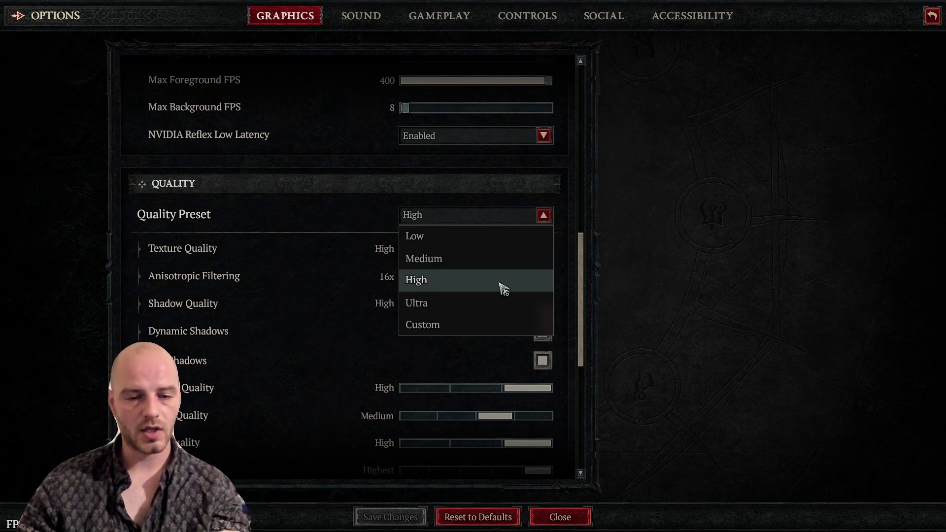
click(503, 289)
Review the resolution, FPS limit and NVIDIA Reflex settings in the Performance section, and the screen settings above it
drag(581, 280, 601, 218)
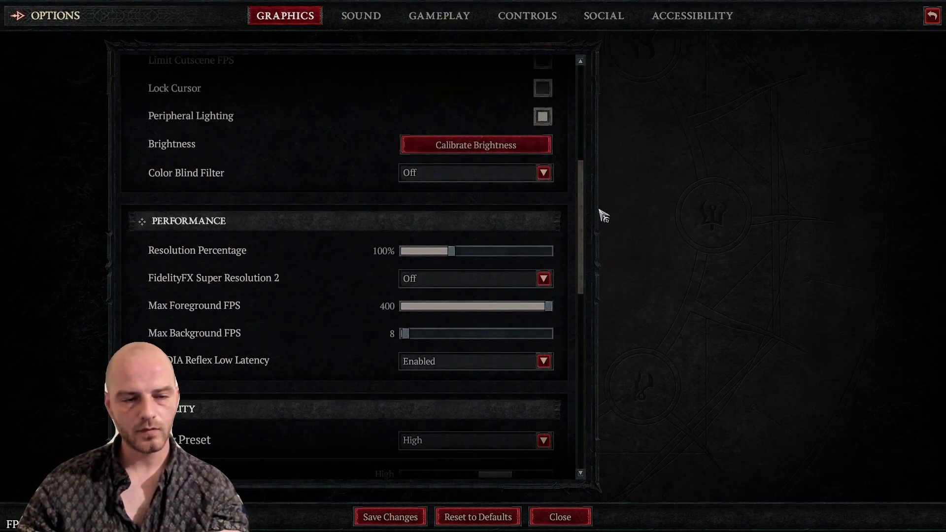
mouse_move(247, 290)
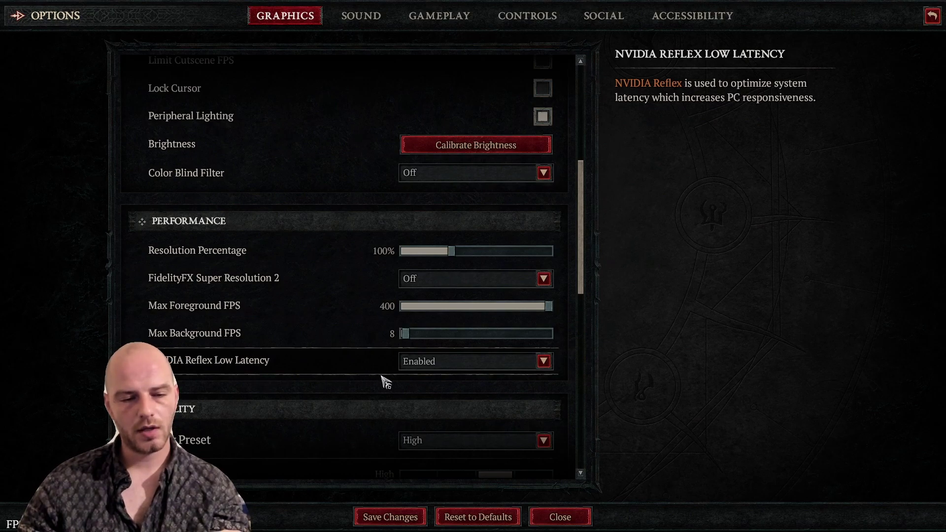
scroll(320, 245, up, 3)
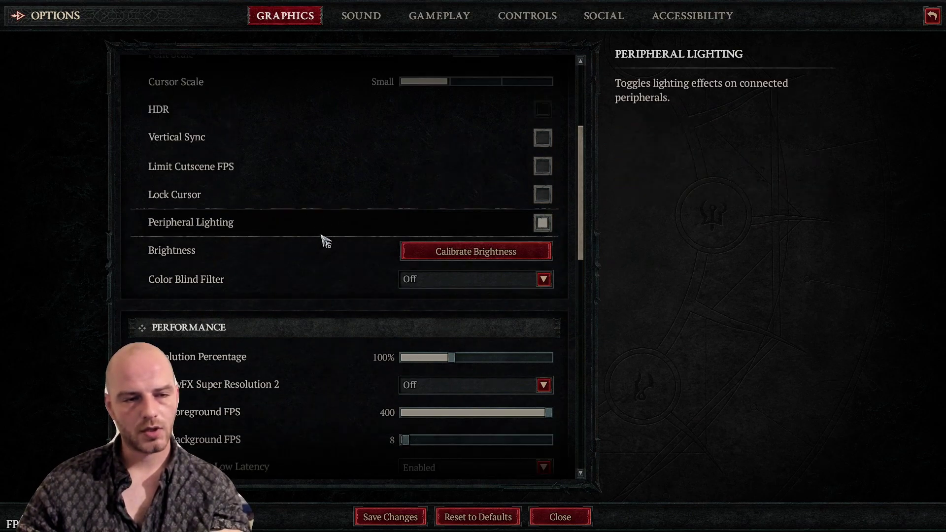